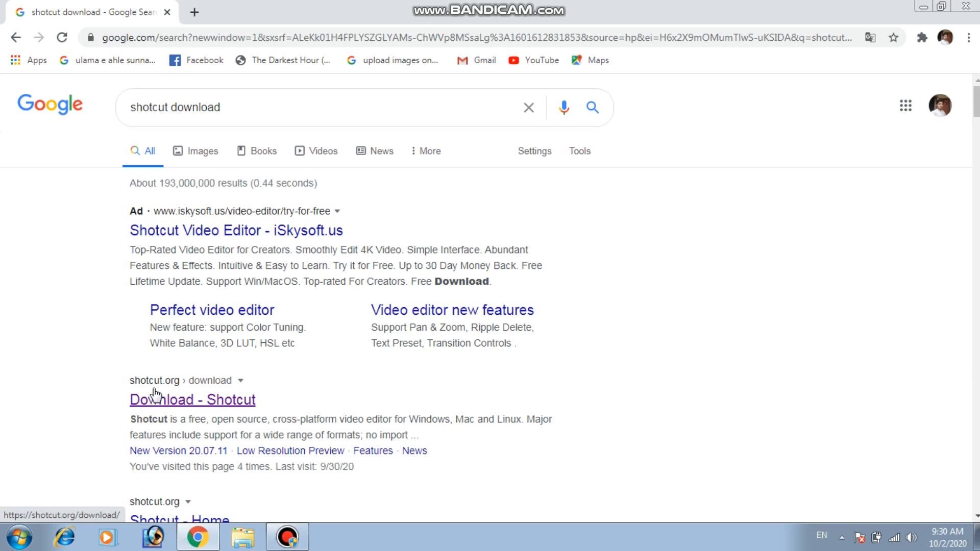
Open the shotcut.org download page from the search results and look over the available Windows downloads.
click(42, 383)
click(176, 412)
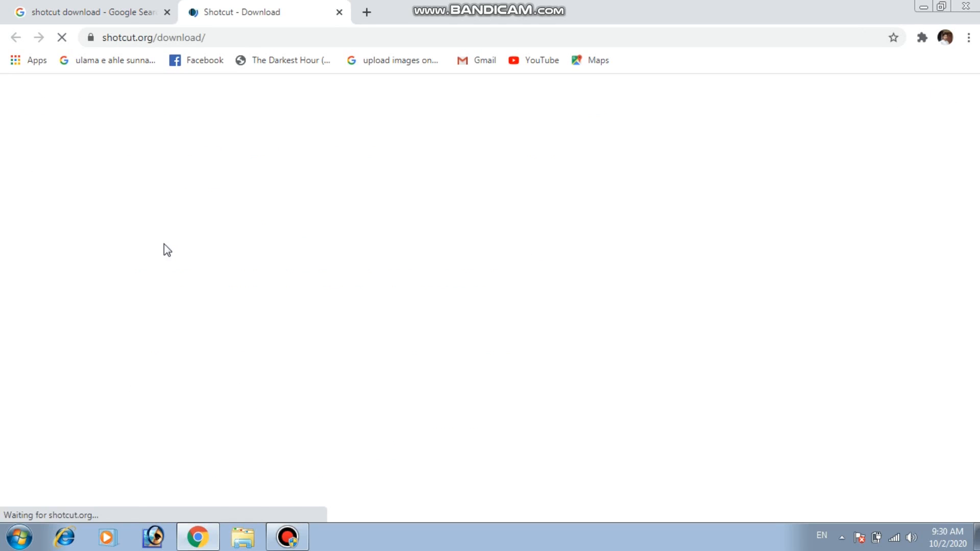
scroll(462, 363, down, 1)
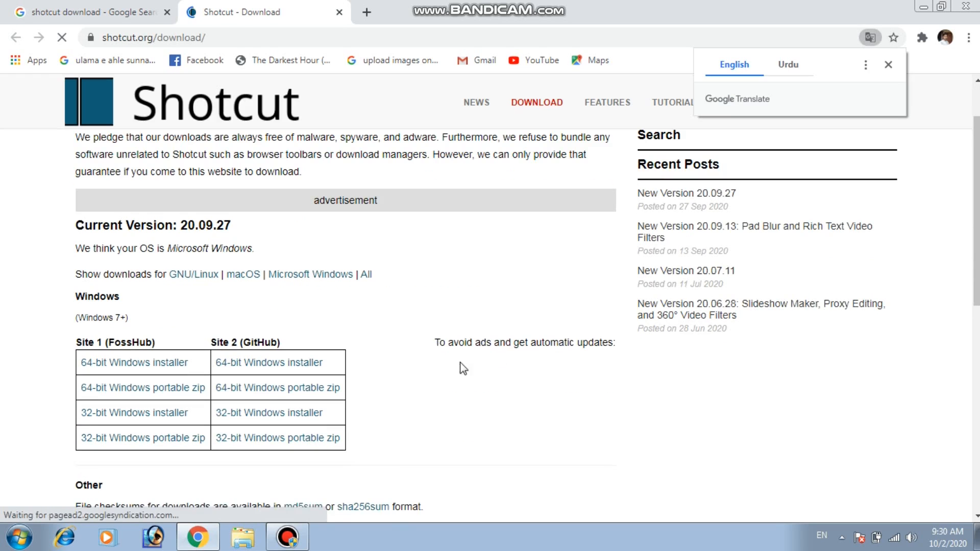
scroll(359, 357, down, 1)
scroll(364, 357, down, 2)
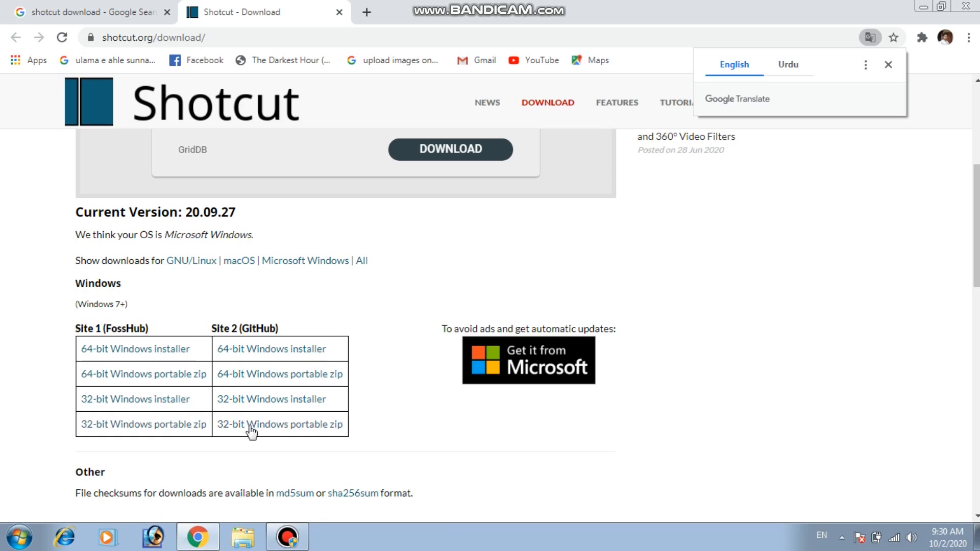
Start downloading the 64-bit Windows installer from Site 2 (GitHub), and cancel that download.
click(115, 425)
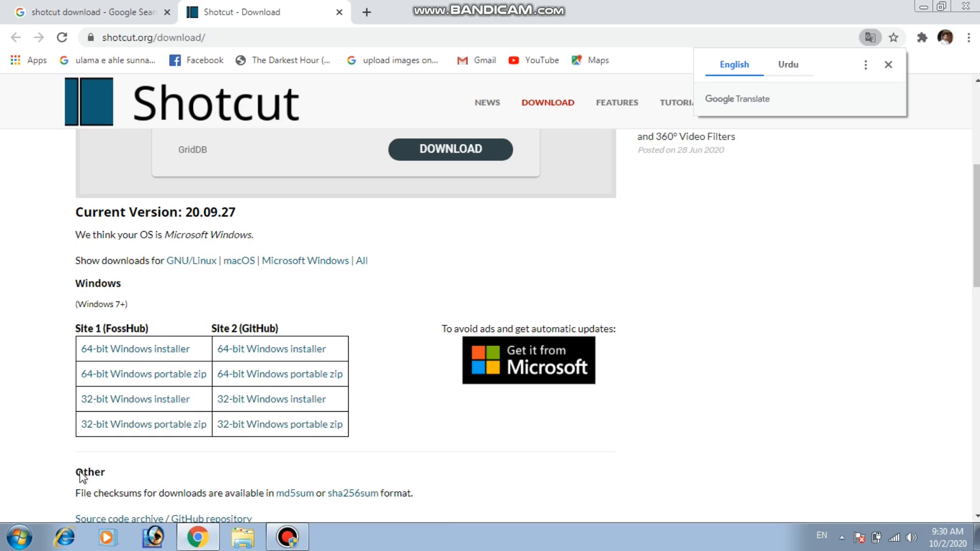
click(242, 353)
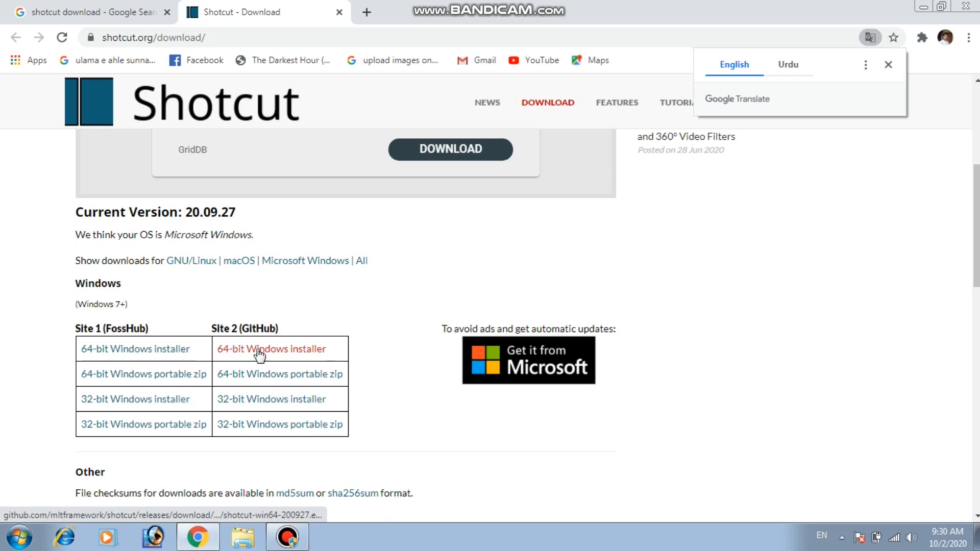
click(277, 352)
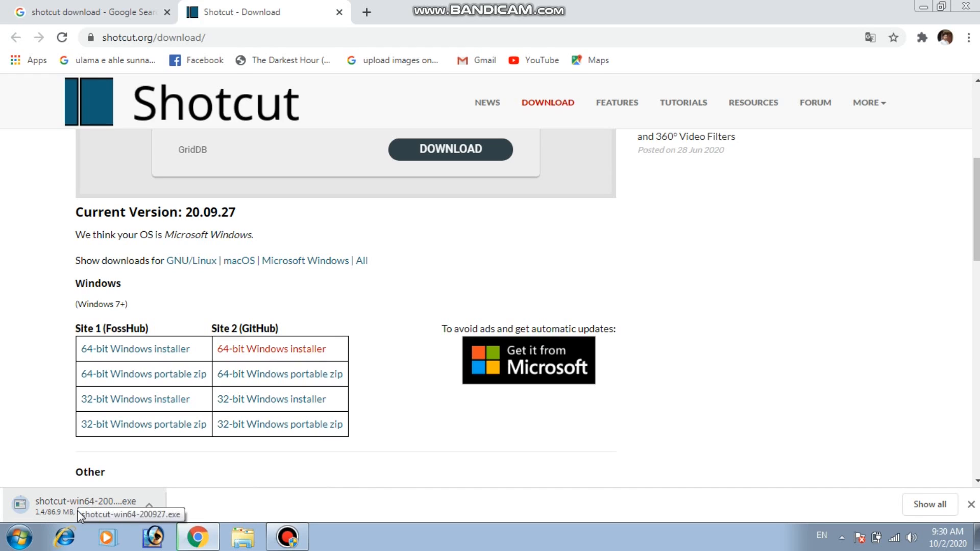
right_click(38, 499)
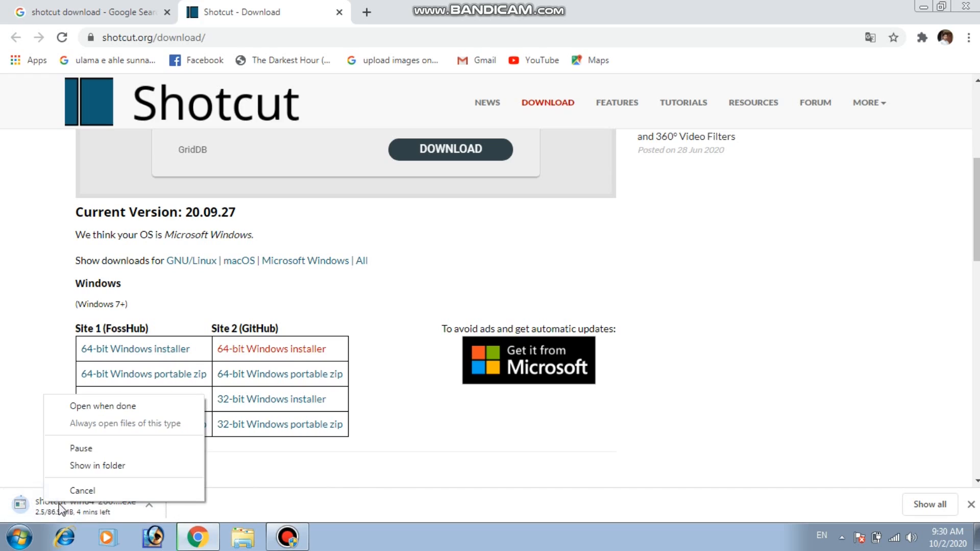
click(79, 490)
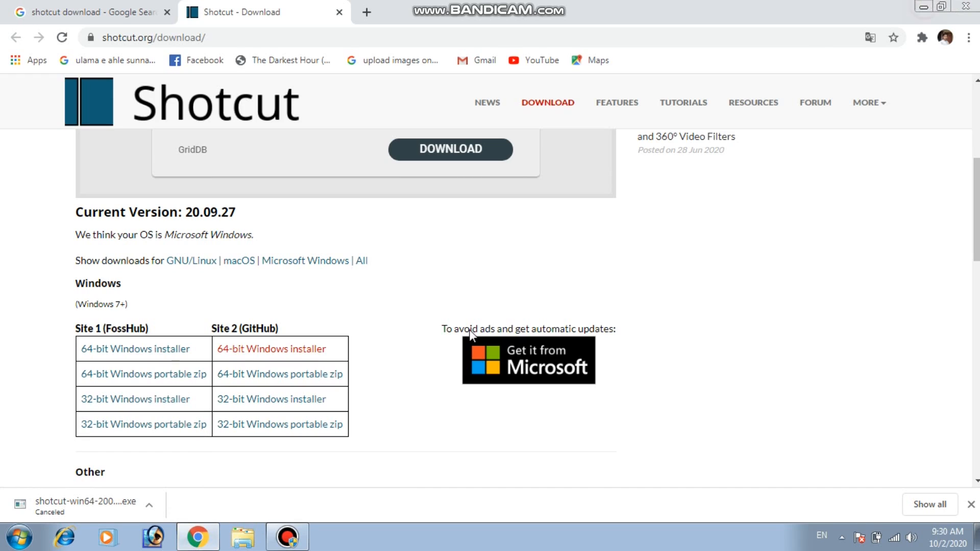
Minimize the browser and open Local Disk (D:) in the file explorer.
click(926, 9)
double_click(27, 25)
double_click(404, 108)
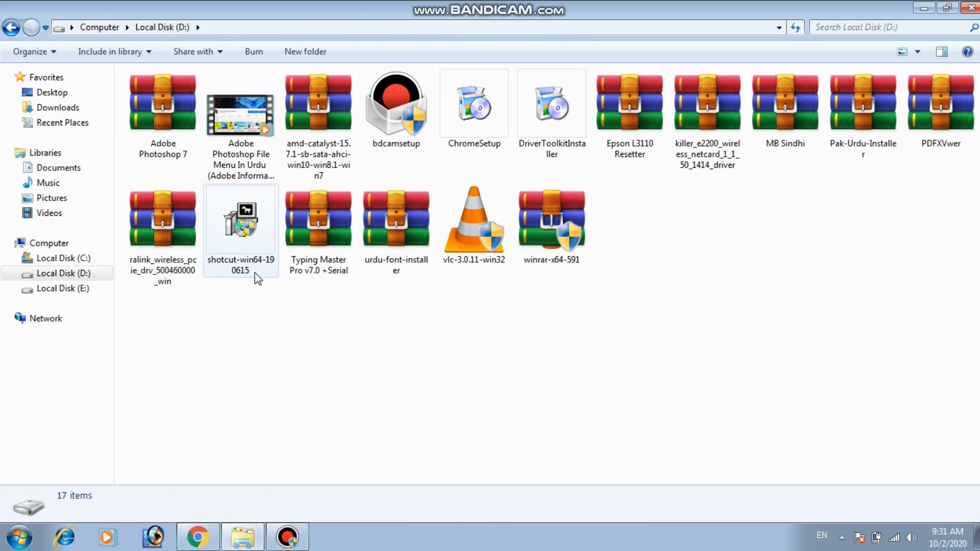
Run the shotcut-win64-190615 installer stored on Local Disk (D:).
click(244, 256)
click(263, 328)
click(254, 256)
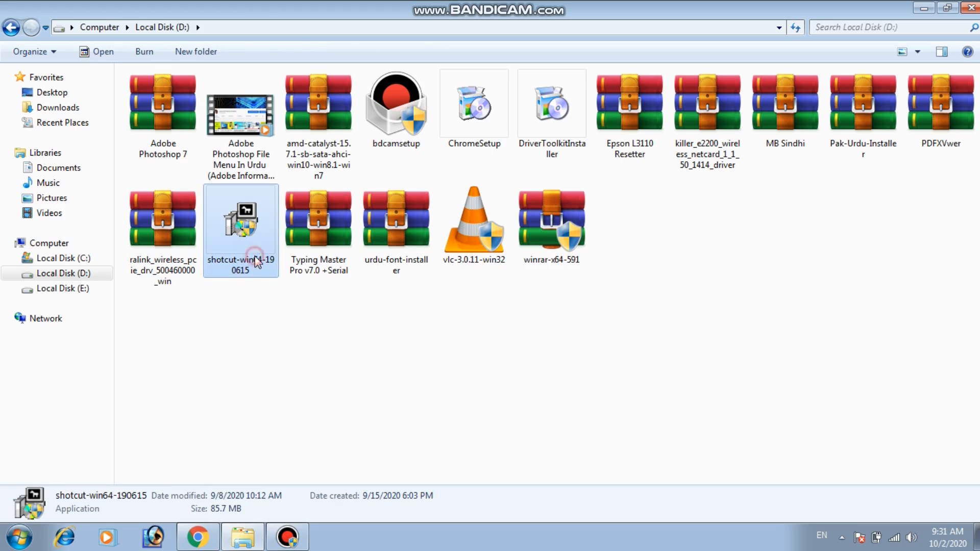
click(241, 315)
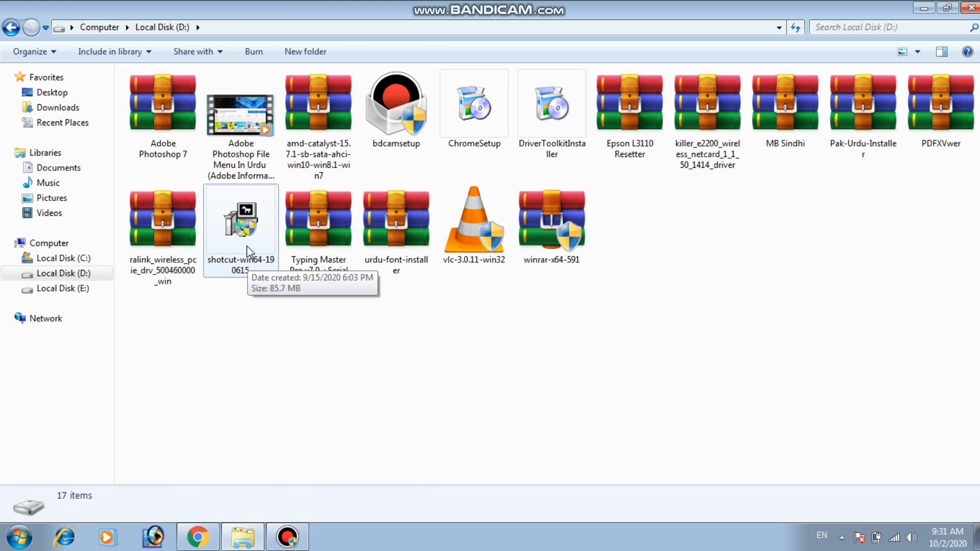
click(245, 308)
click(238, 234)
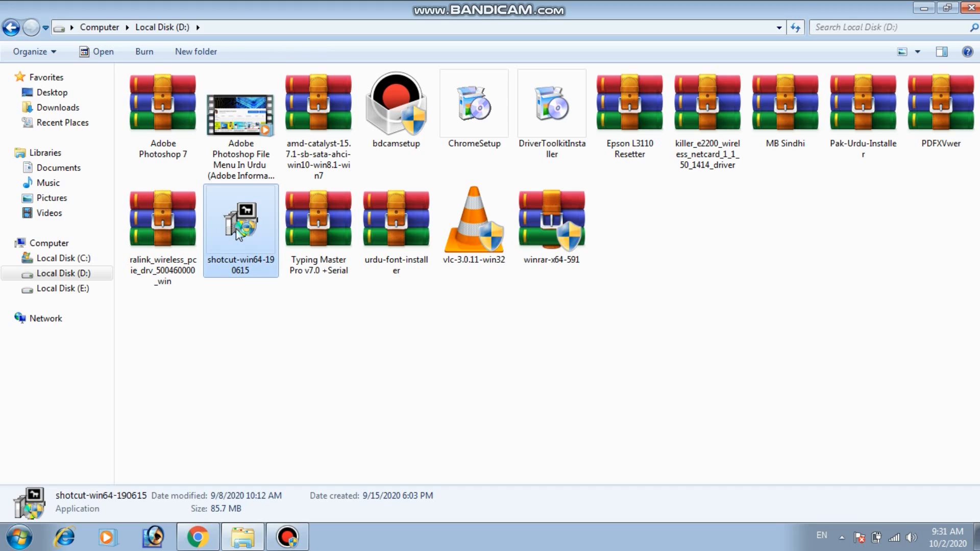
double_click(238, 235)
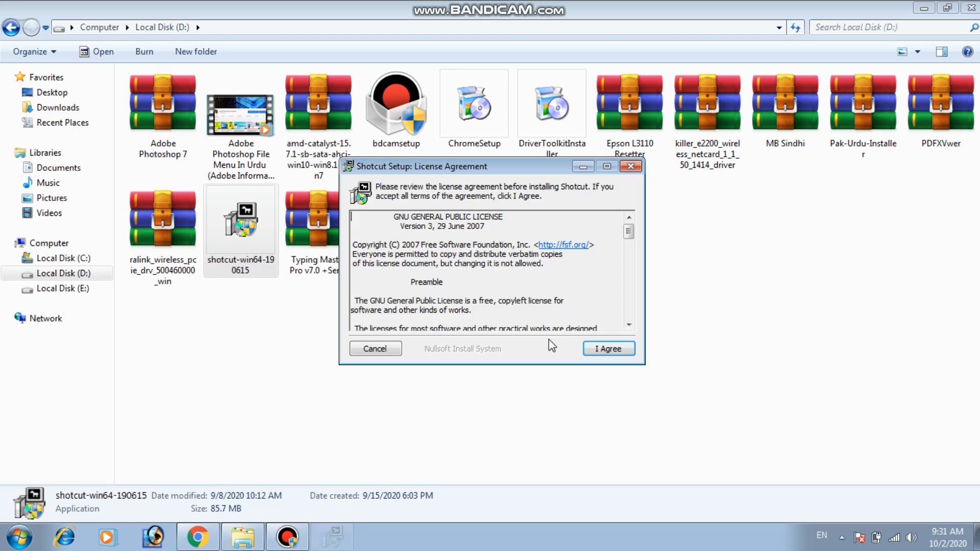
Accept the license agreement, install Shotcut into C:\Program Files\Shotcut, and close the completed setup.
click(619, 351)
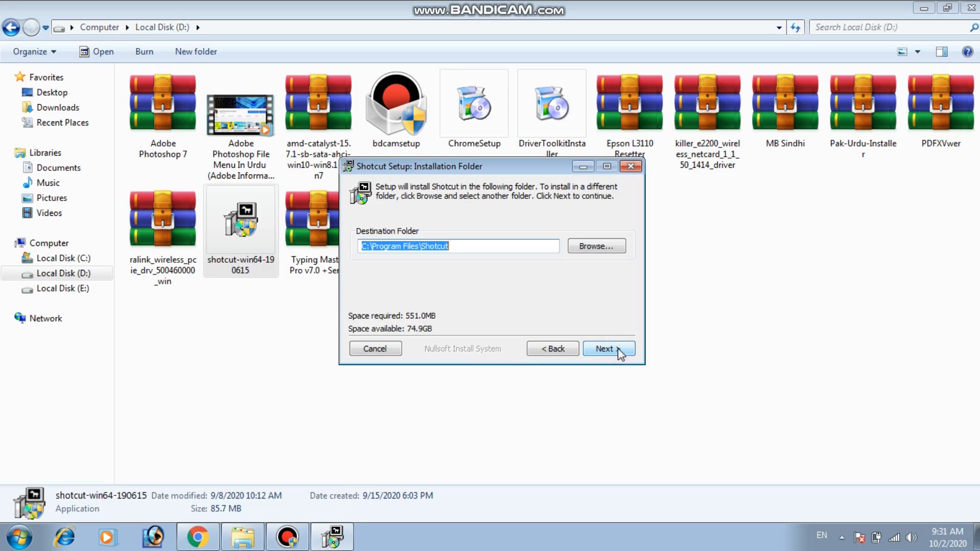
click(613, 356)
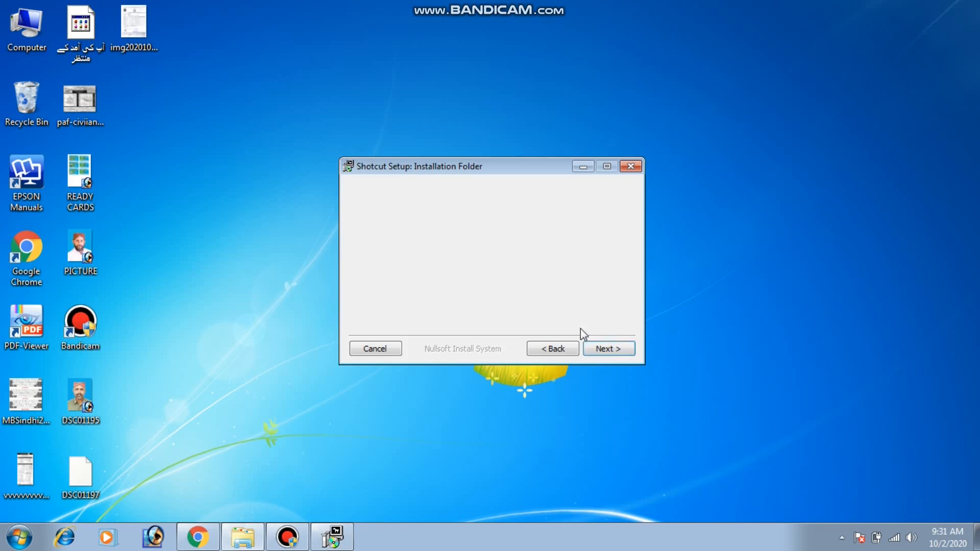
click(607, 349)
click(613, 348)
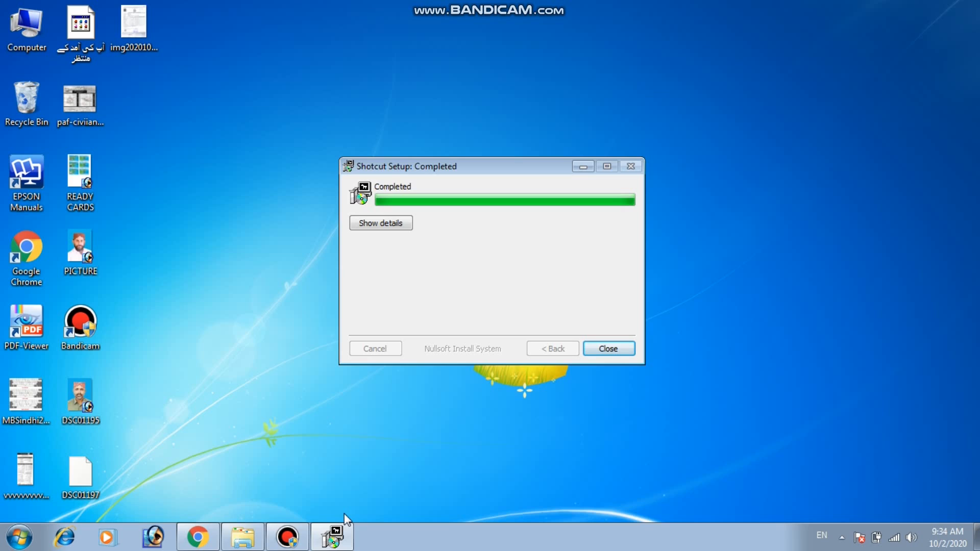
click(604, 352)
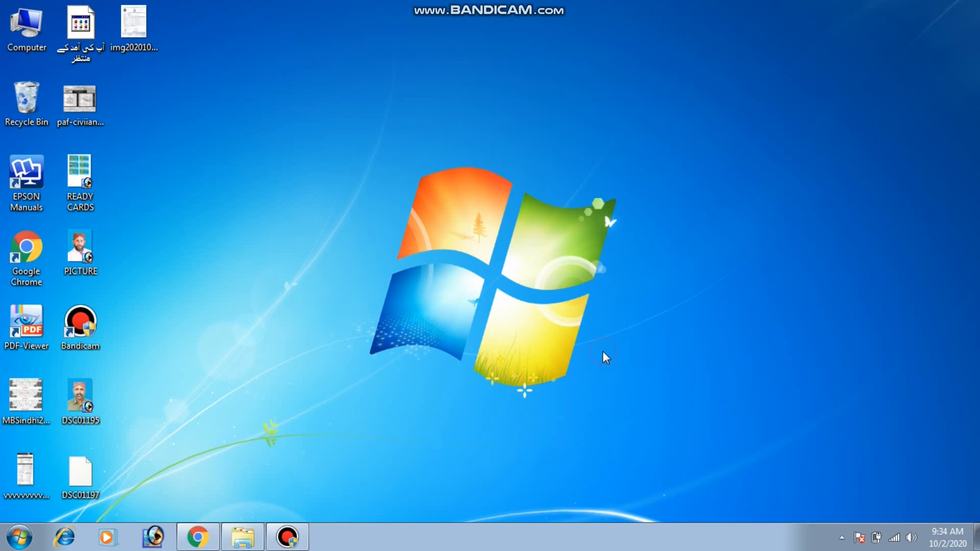
click(7, 544)
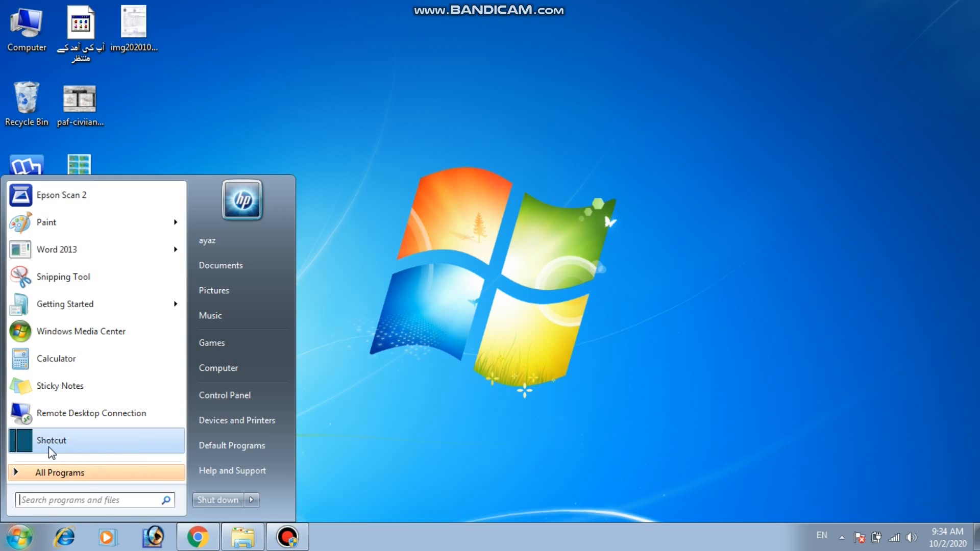
click(401, 483)
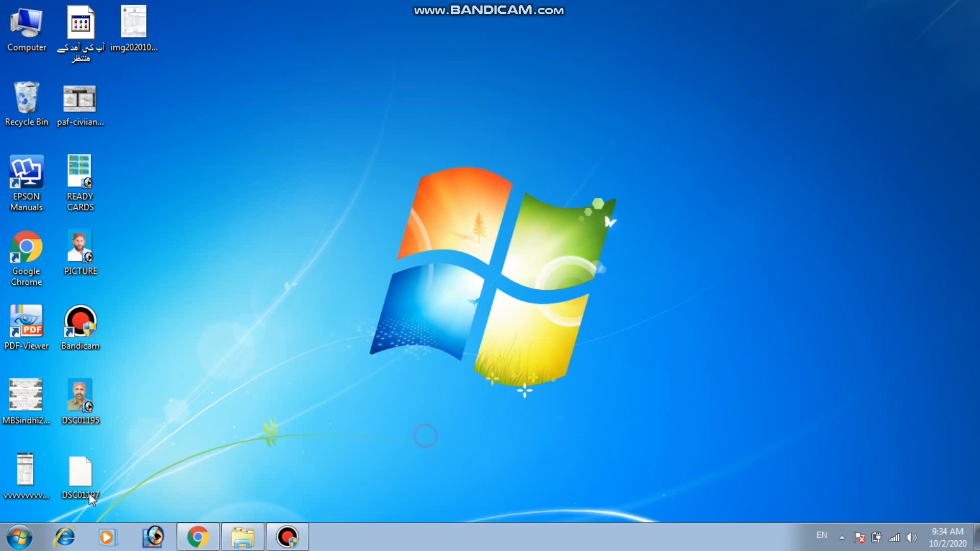
click(23, 536)
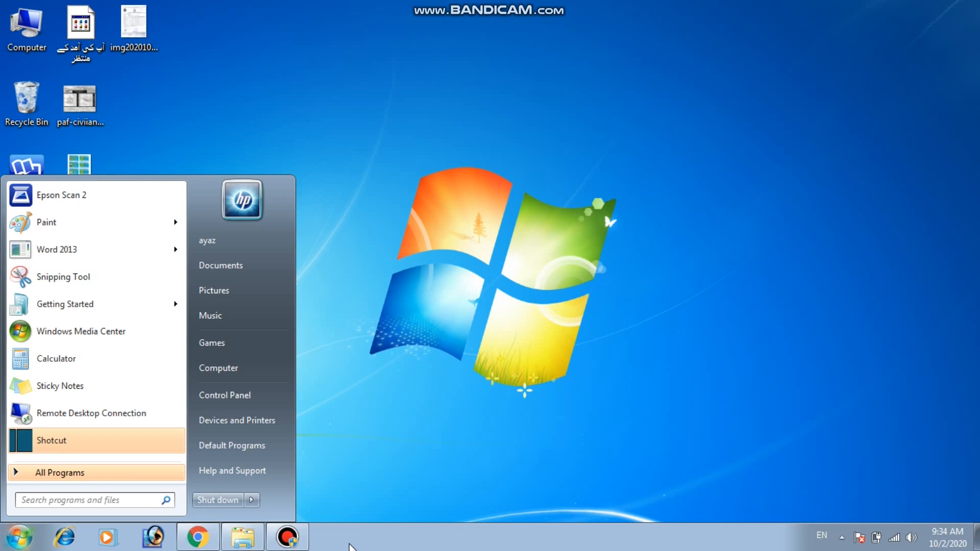
right_click(90, 439)
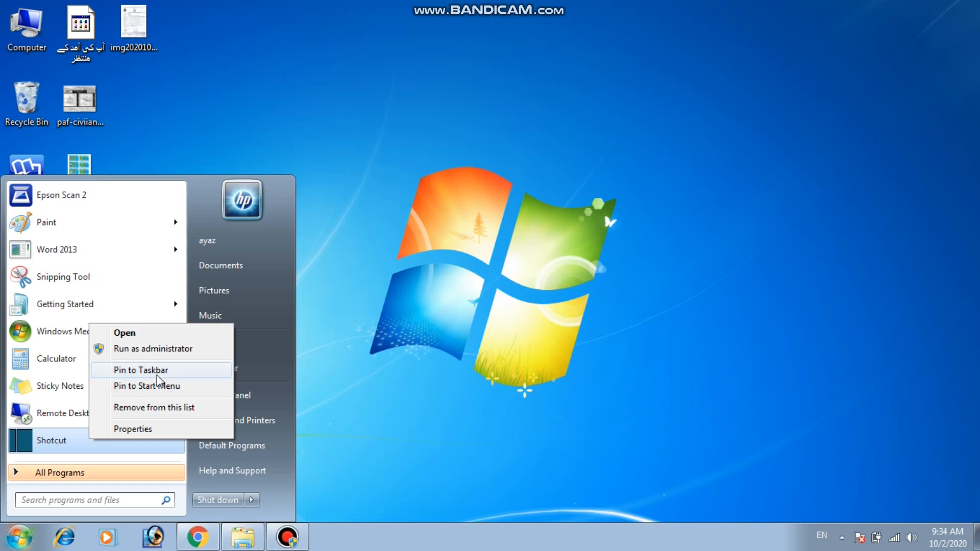
click(384, 380)
right_click(181, 335)
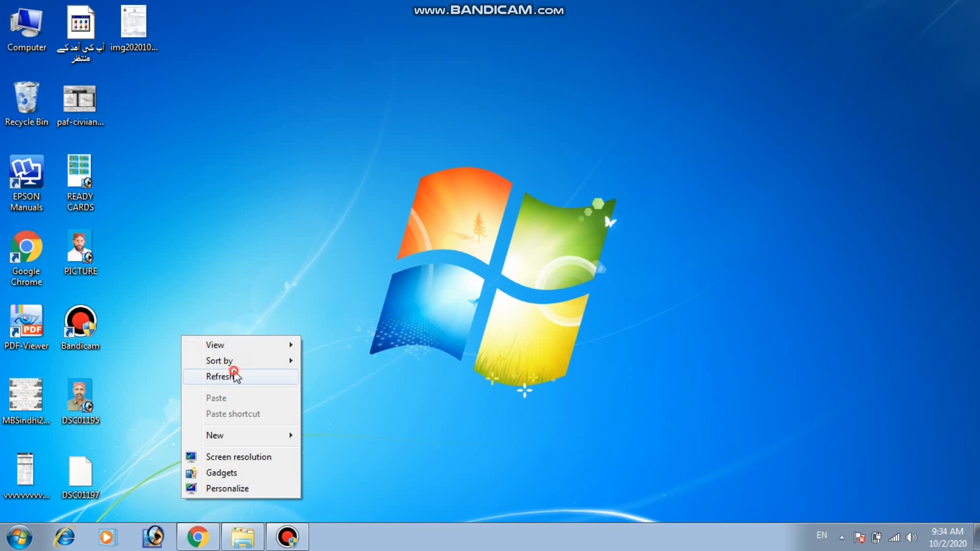
click(229, 377)
Launch the installed Shotcut program and maximize its window.
click(15, 539)
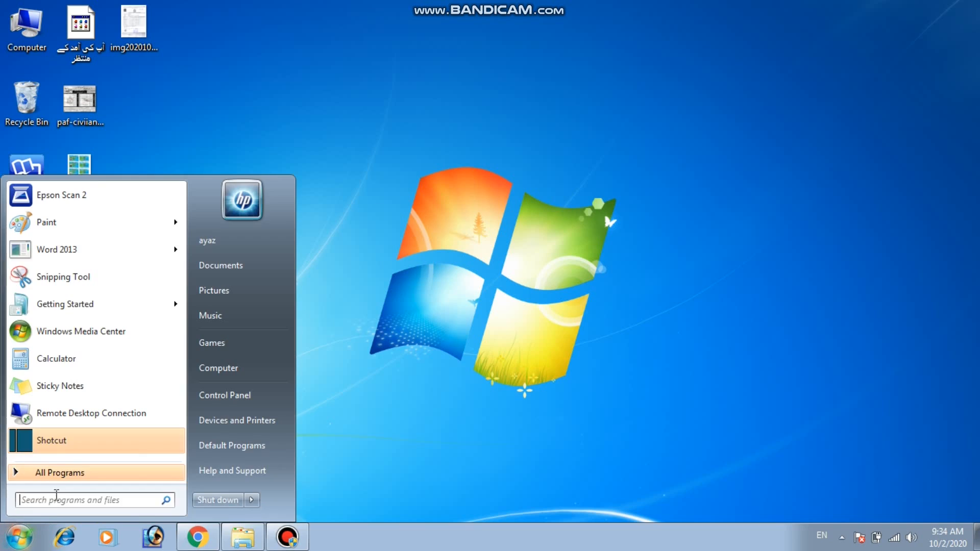
click(60, 442)
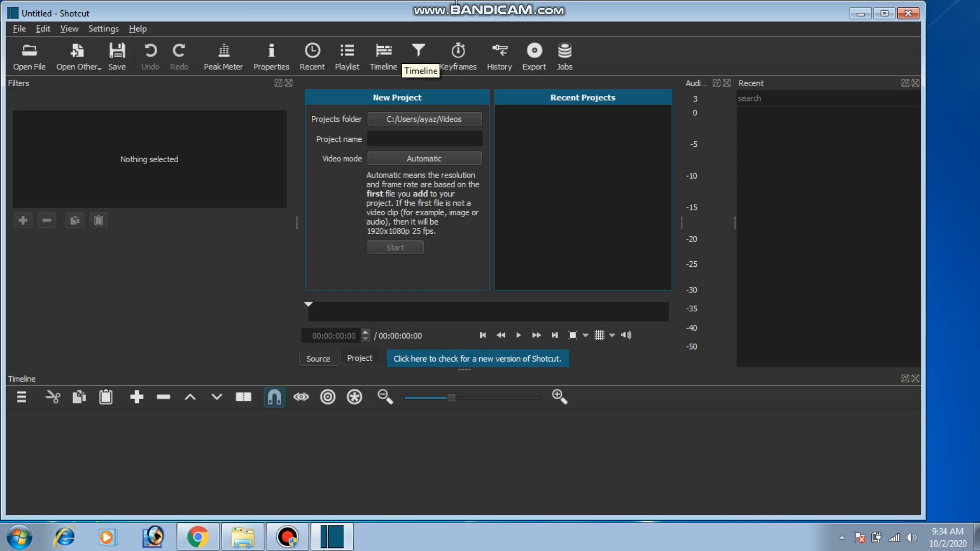
click(877, 11)
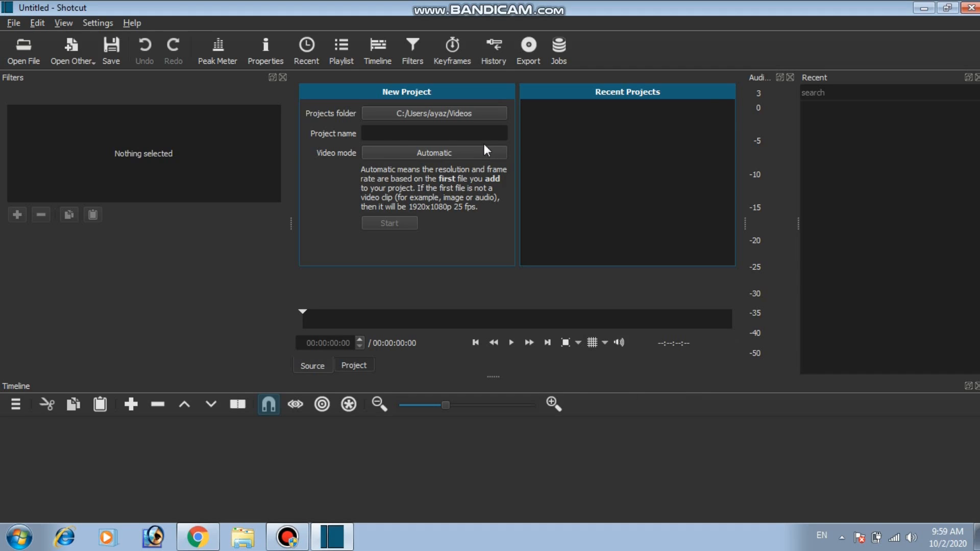
Create a new project with Desktop as the projects folder, the creator's first name as project name, and Automatic video mode.
click(464, 116)
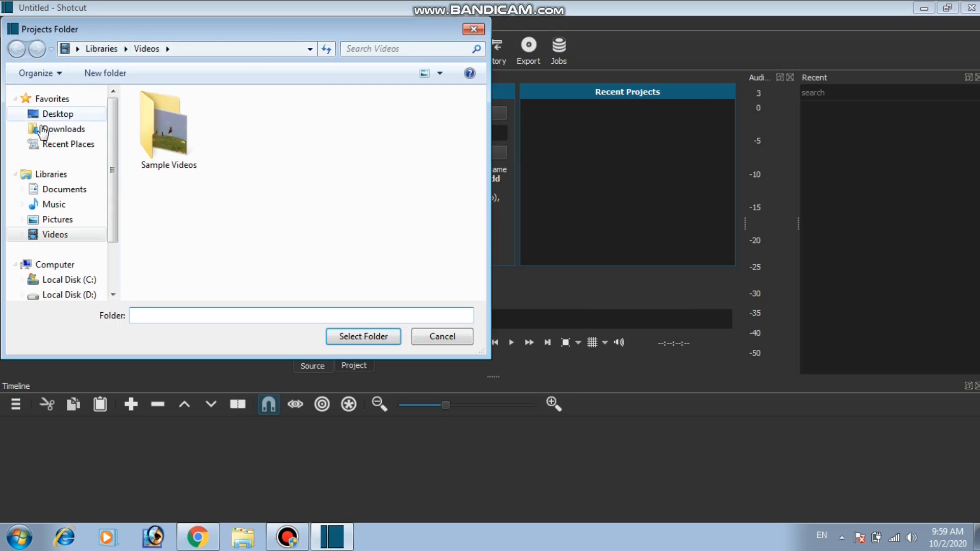
click(57, 121)
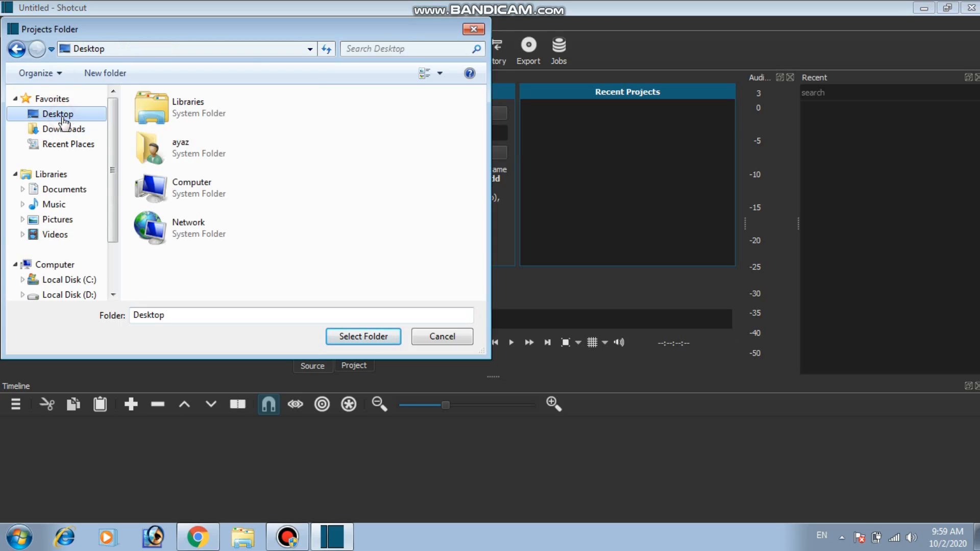
click(363, 336)
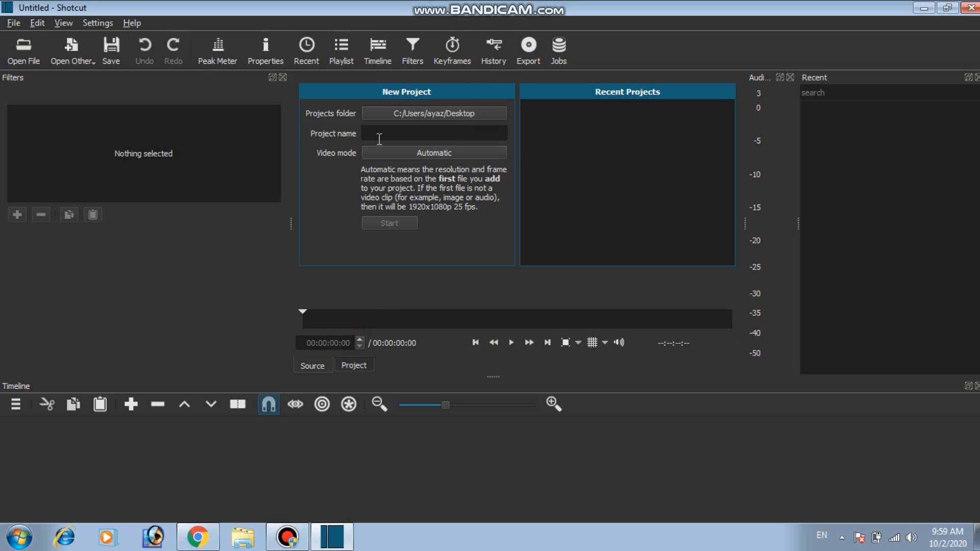
click(409, 136)
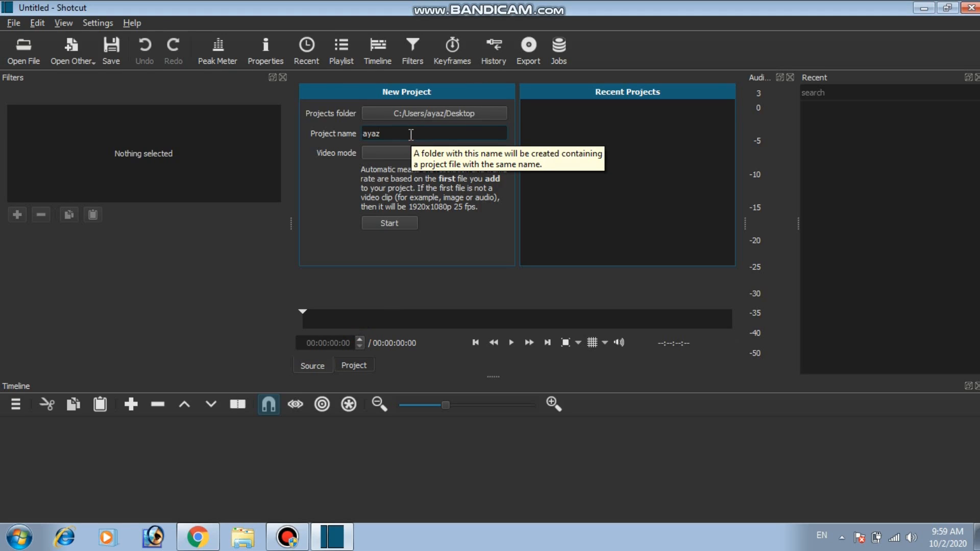
click(391, 224)
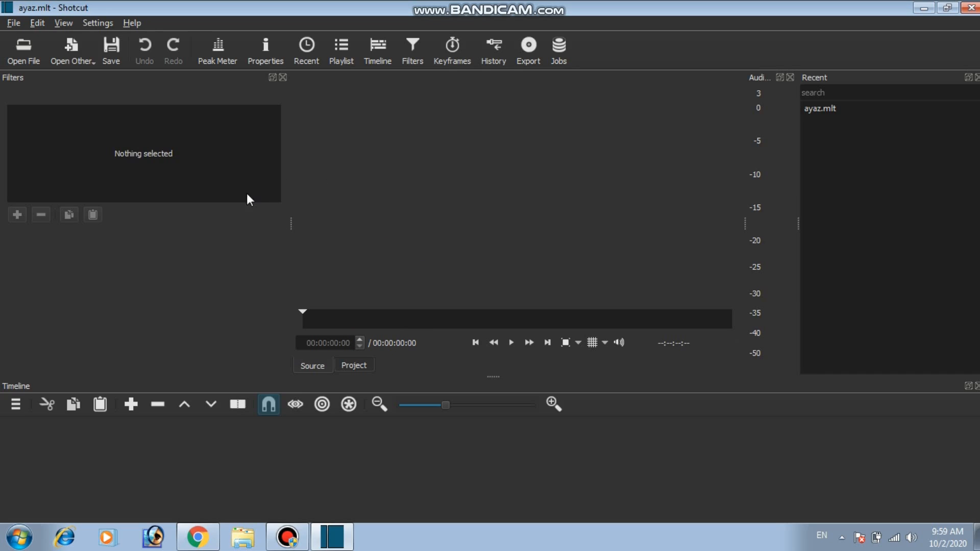
Import four Desktop images: back ground flower (4), back ground flower (5), beautiful-background-hd-for-photoshop-8 and beautiful-bloom-blooming-414062.
click(29, 61)
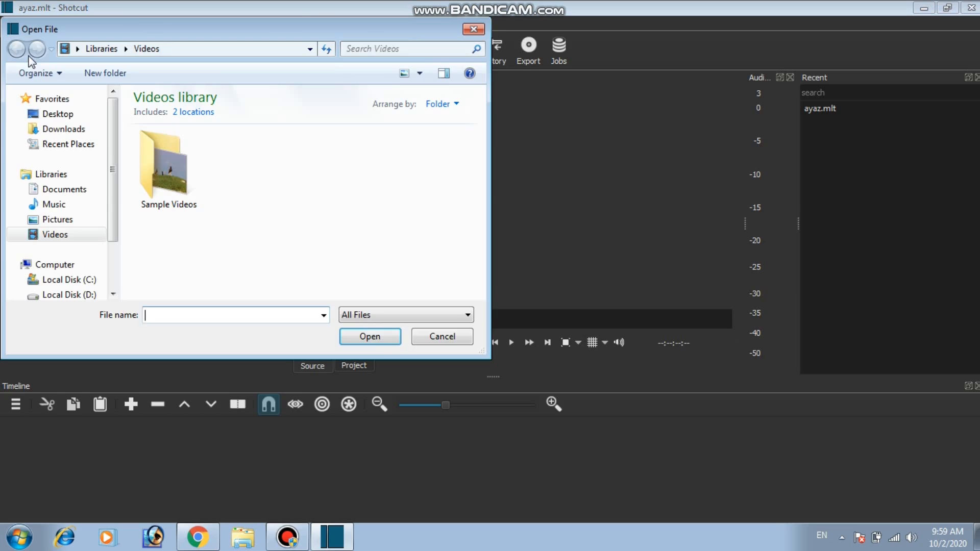
click(73, 120)
drag(482, 117, 478, 183)
drag(376, 162, 223, 299)
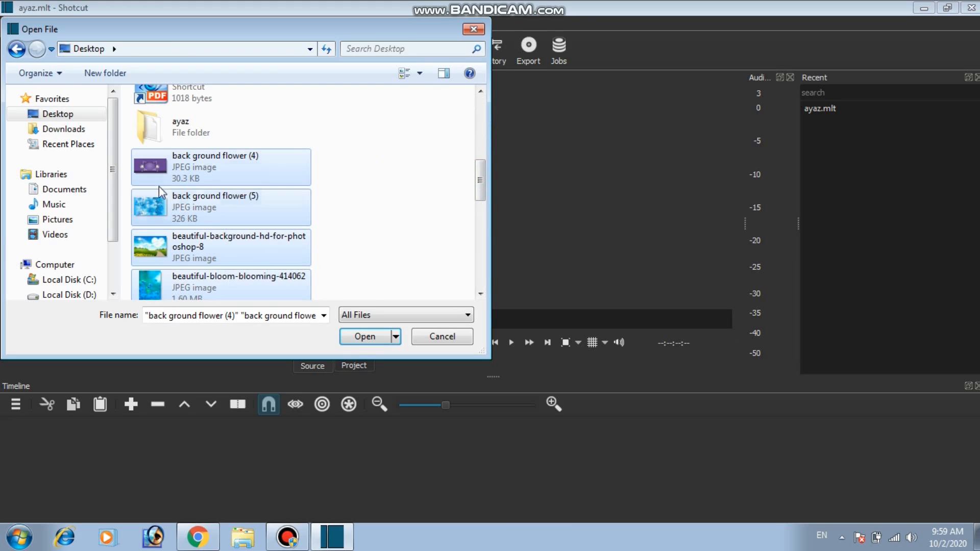
click(371, 338)
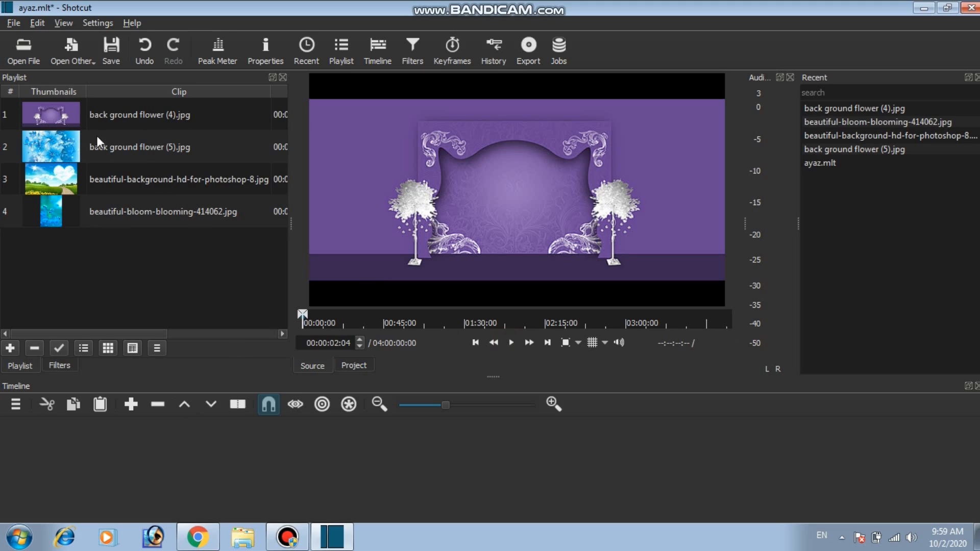
Add a video track to the empty timeline.
click(15, 409)
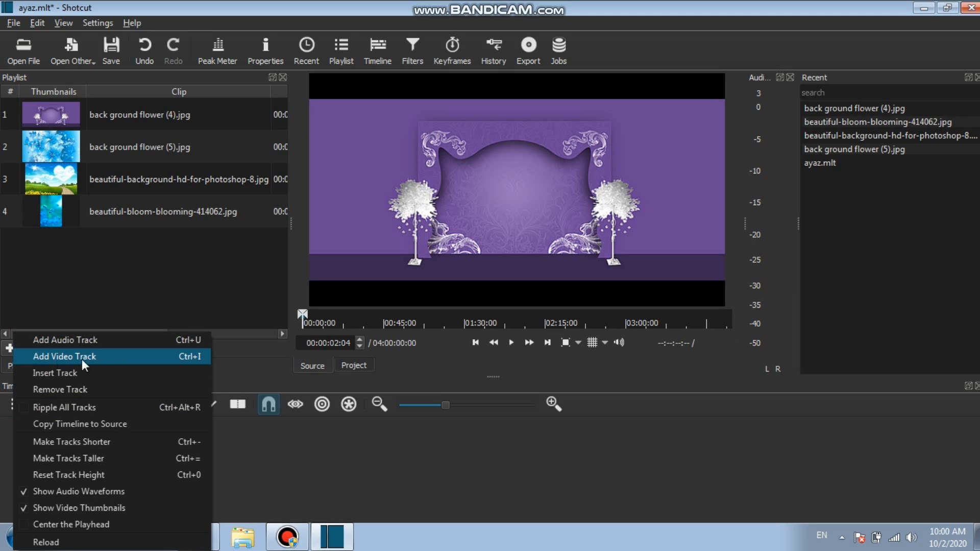
click(58, 379)
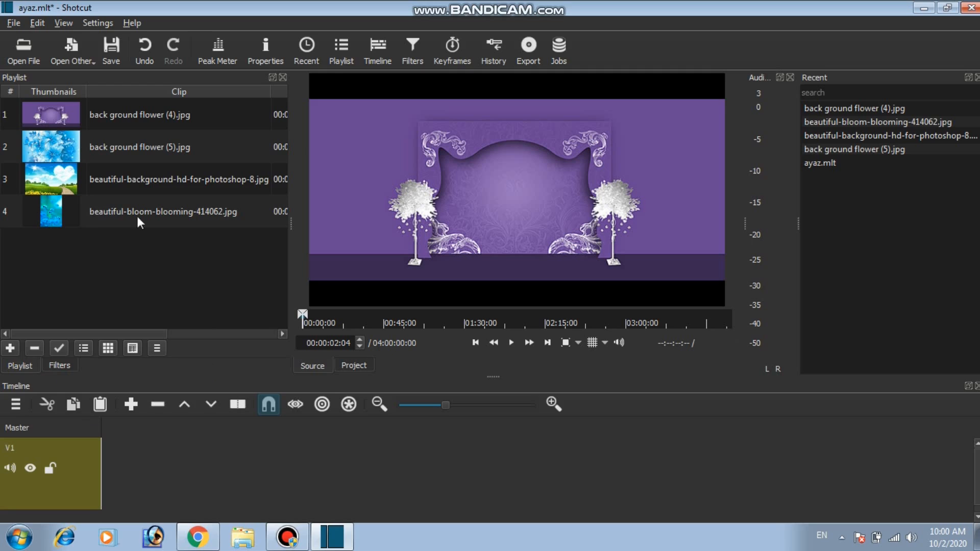
Place beautiful-bloom-blooming-414062, beautiful-background-hd-for-photoshop-8, back ground flower (5) and back ground flower (4) in order on track V1 with gaps, then rewind the playhead.
click(97, 208)
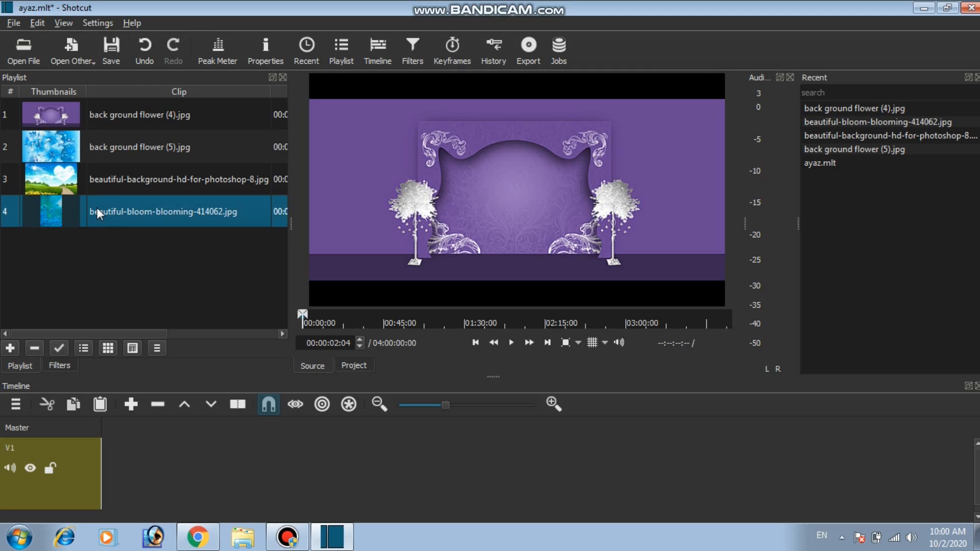
drag(97, 208, 201, 475)
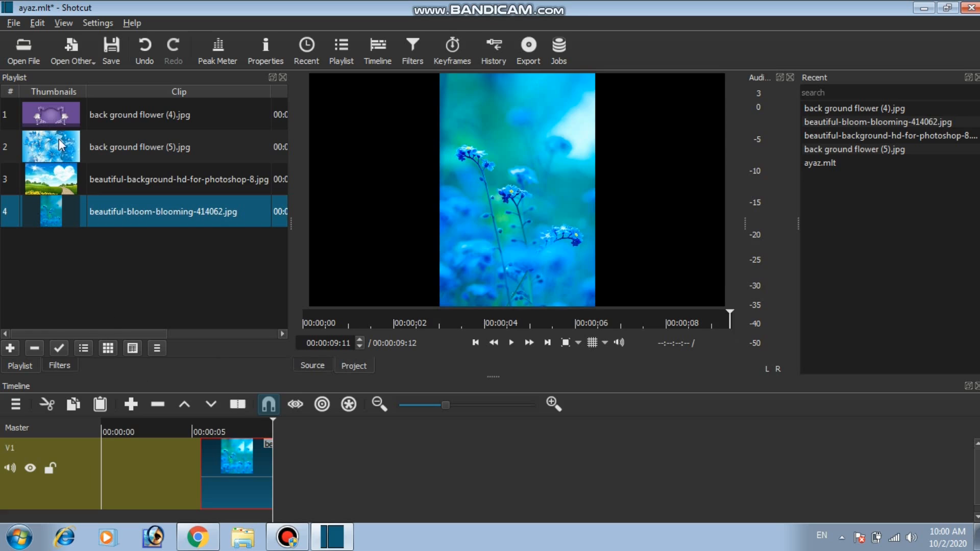
drag(99, 174, 352, 463)
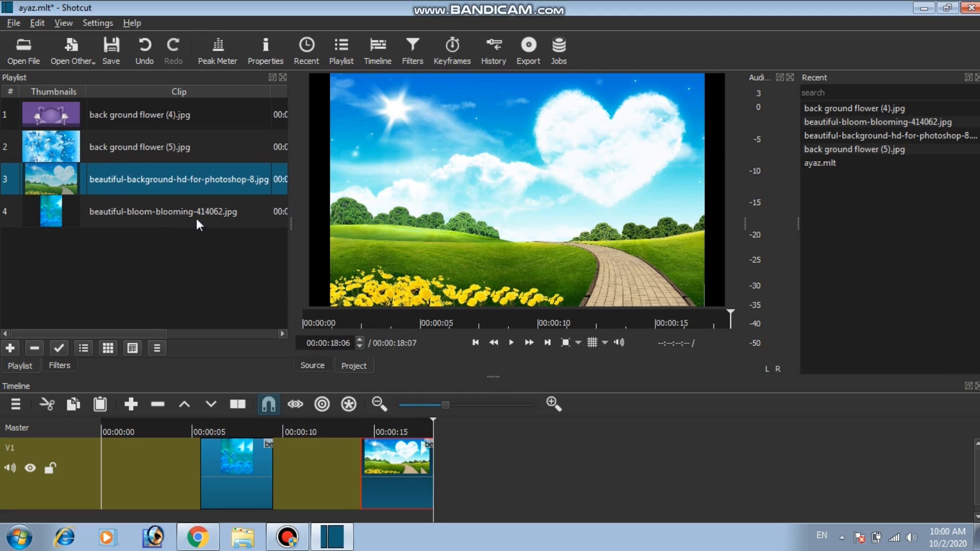
drag(118, 144, 525, 463)
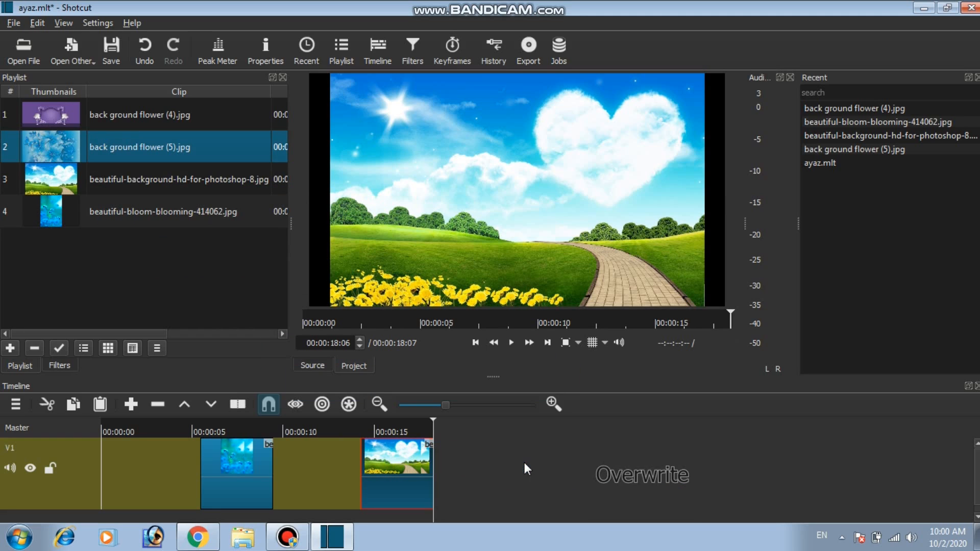
click(119, 114)
drag(118, 115, 632, 465)
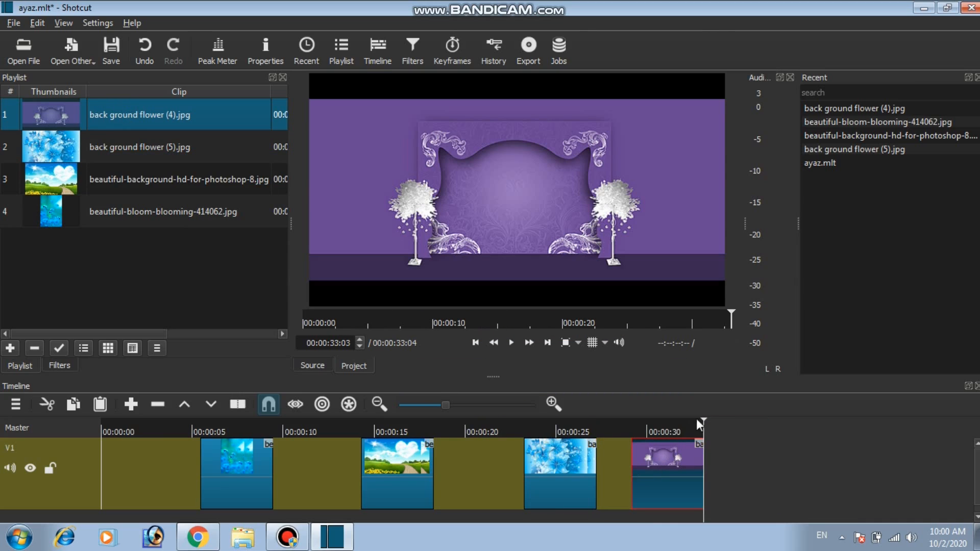
drag(113, 425, 84, 427)
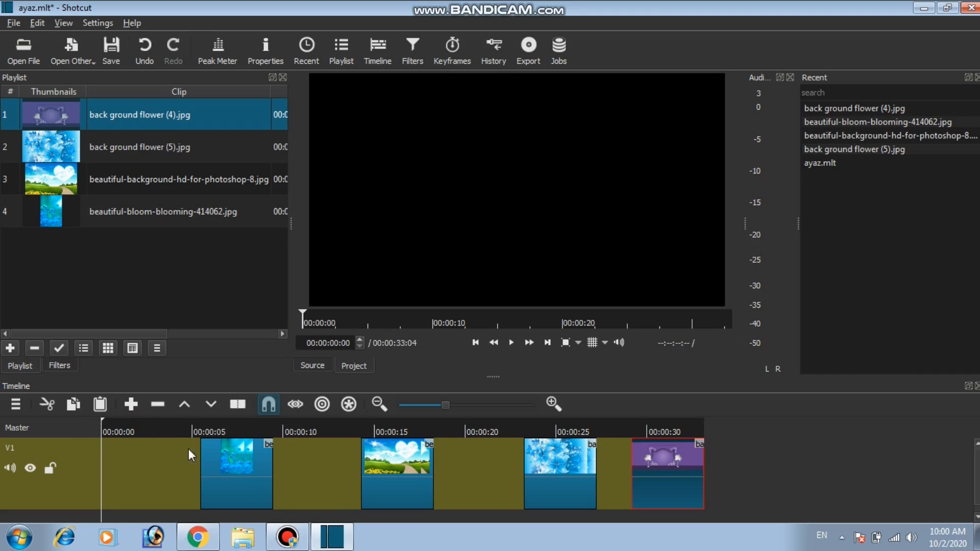
Add an audio track below V1 in the timeline and bring it into view.
click(16, 405)
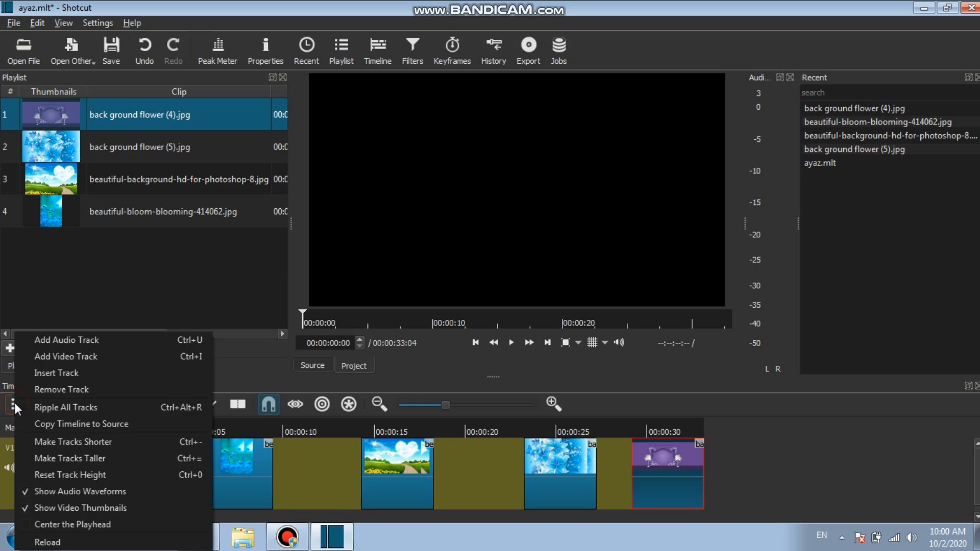
click(67, 339)
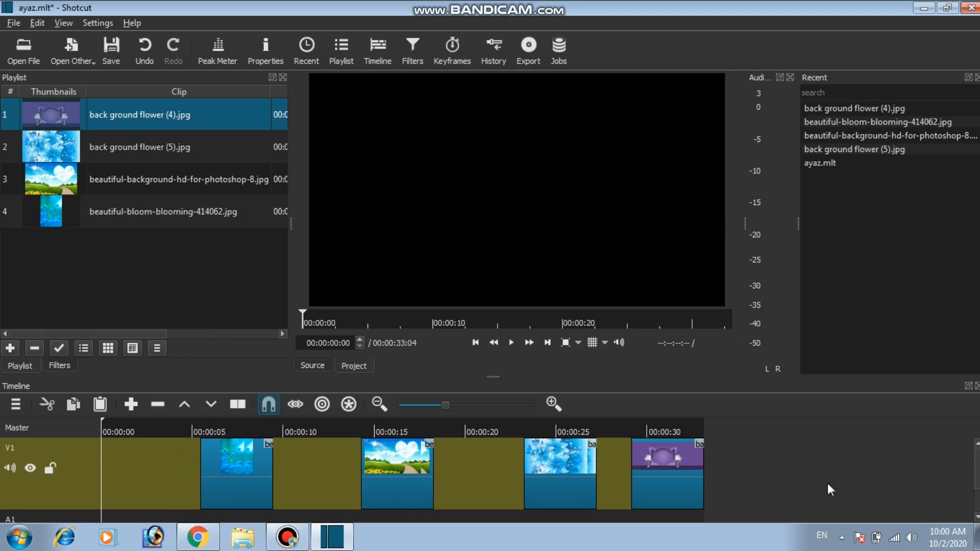
scroll(561, 485, down, 2)
double_click(13, 466)
scroll(96, 455, up, 1)
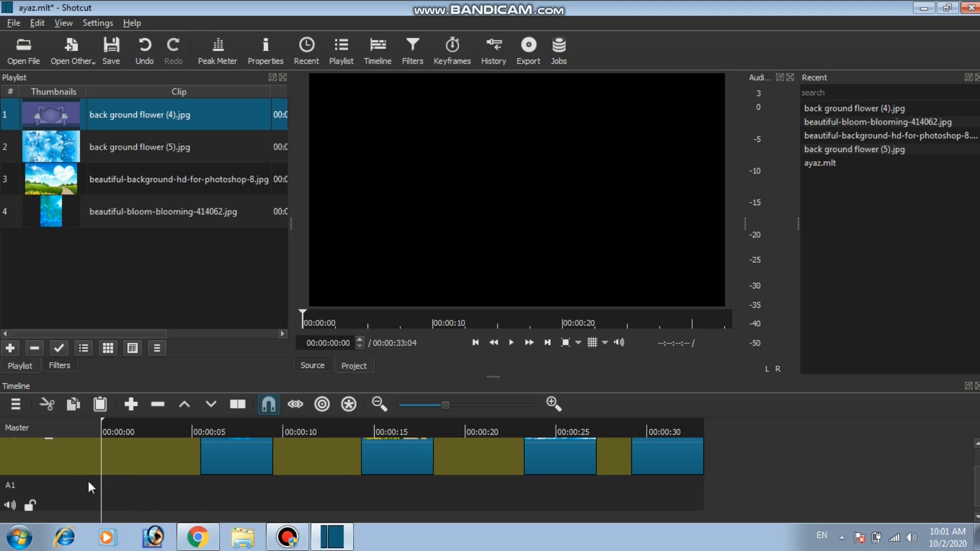
Return the playhead to the beginning of the timeline, ahead of the first image clip.
click(15, 405)
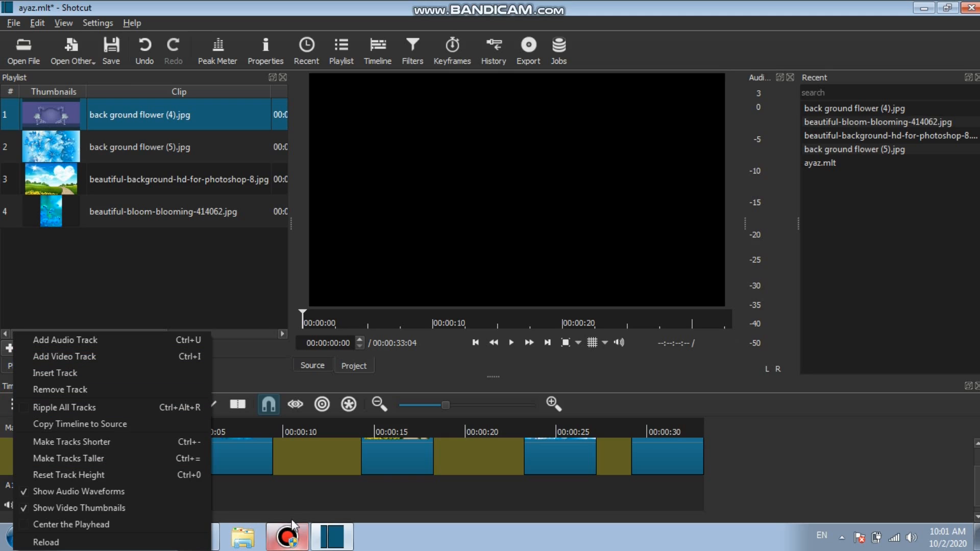
click(788, 478)
scroll(641, 487, up, 2)
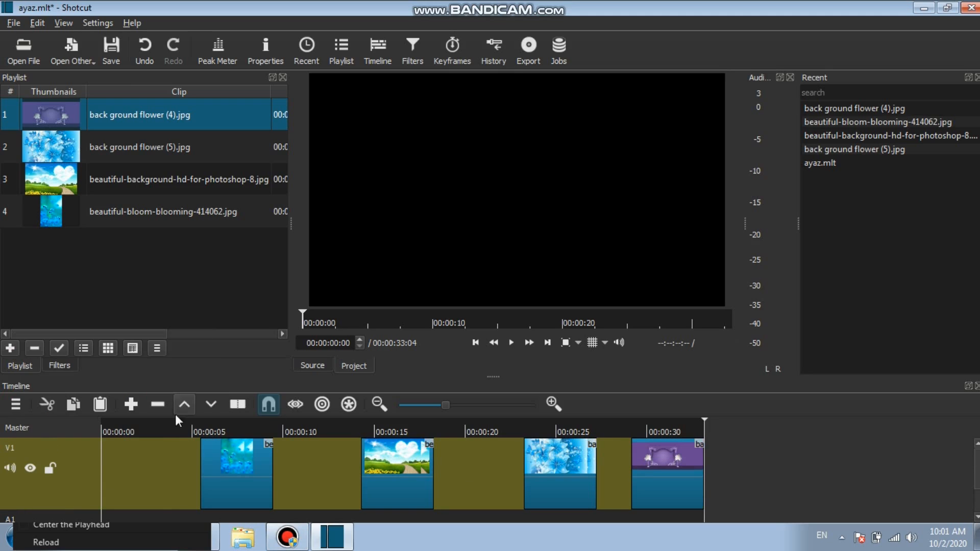
click(163, 430)
drag(119, 429, 93, 430)
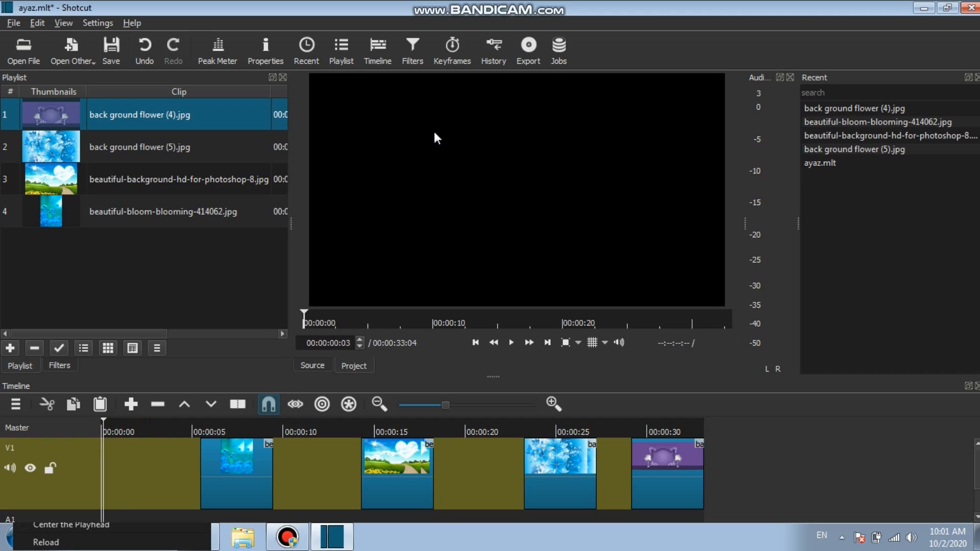
Show the advanced export settings and export the timeline as an mp4 file to the Desktop under the suggested file name.
click(529, 55)
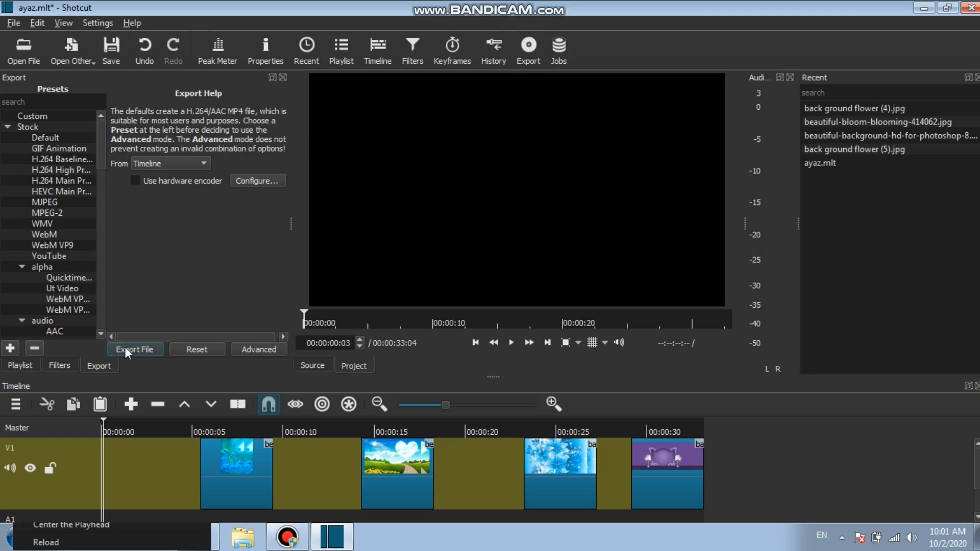
click(255, 350)
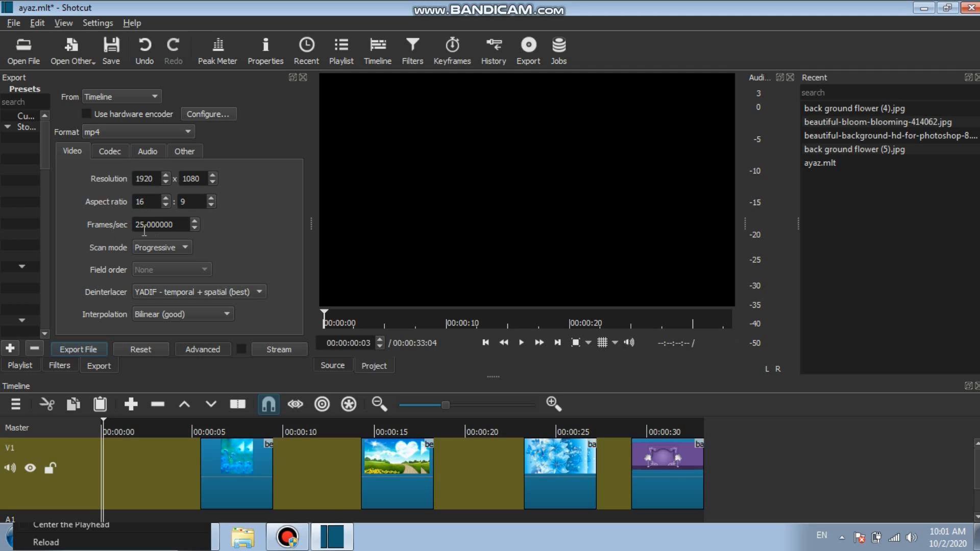
click(82, 351)
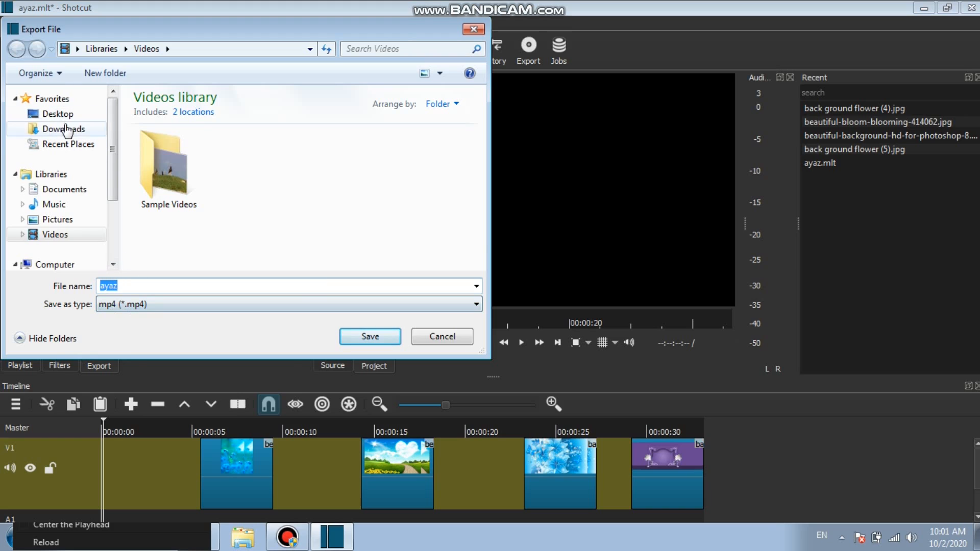
click(58, 114)
click(370, 338)
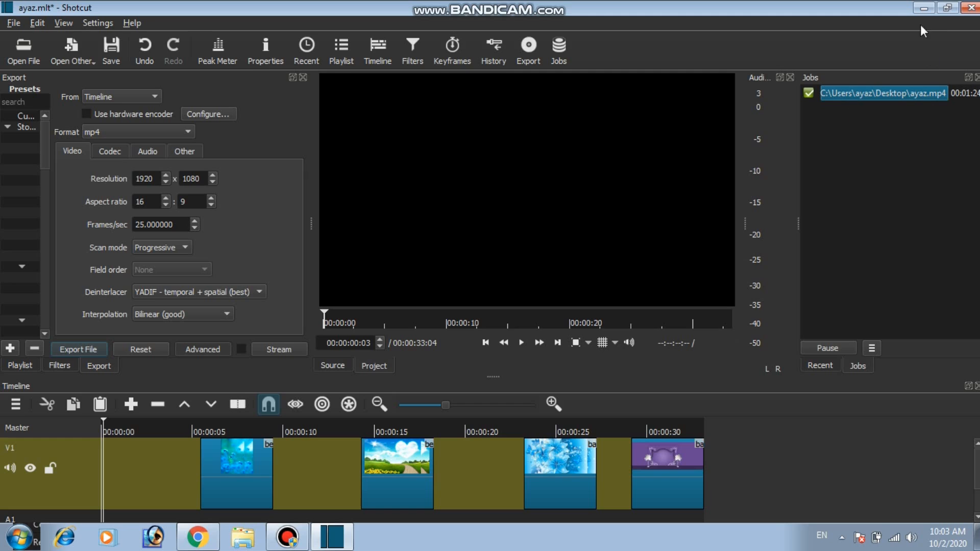
Minimize the editor window and refresh the desktop to show the exported video file.
click(924, 9)
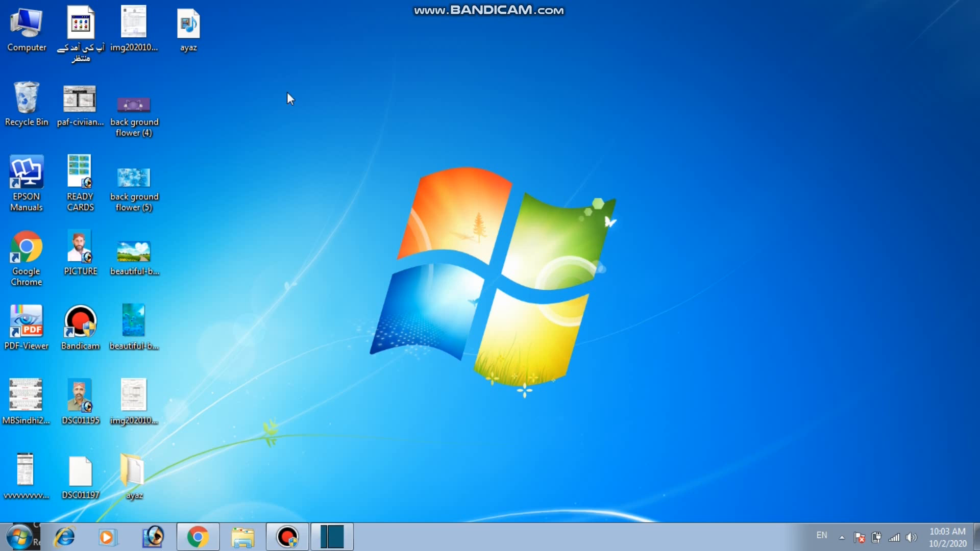
right_click(239, 89)
click(259, 127)
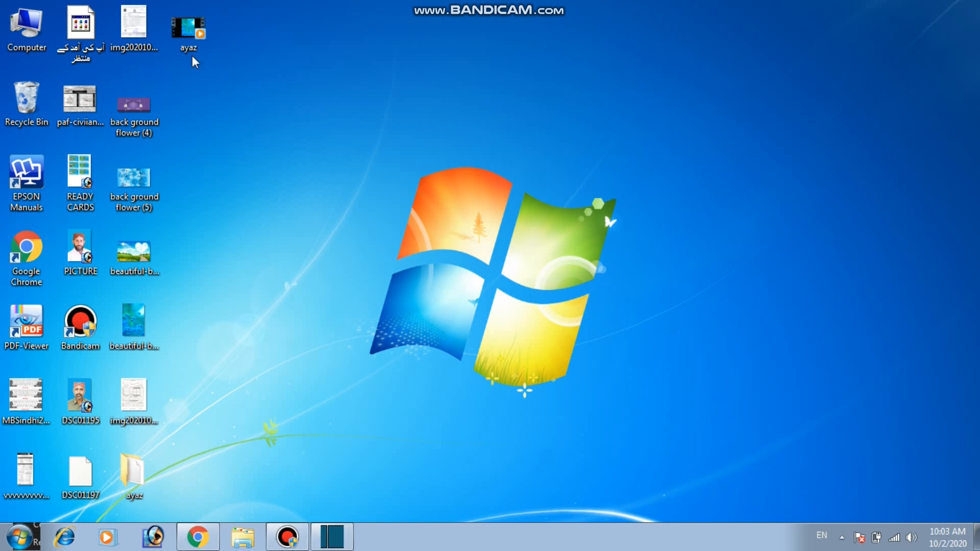